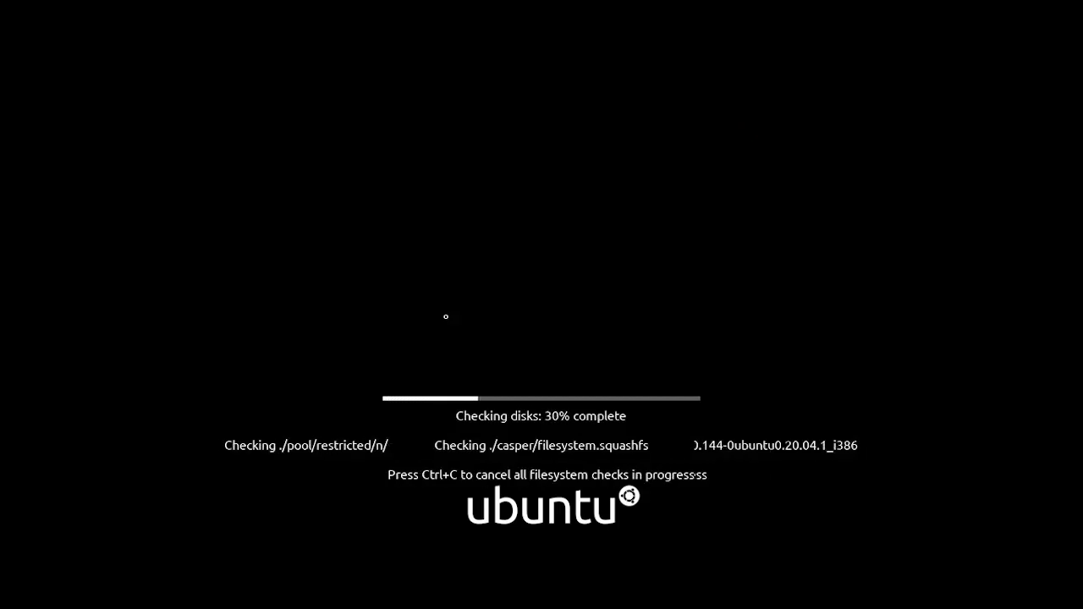
# Step: Cancel the disk check, then start installing Ubuntu in English with the English (US) keyboard layout
pyautogui.hotkey('ctrl', 'c')
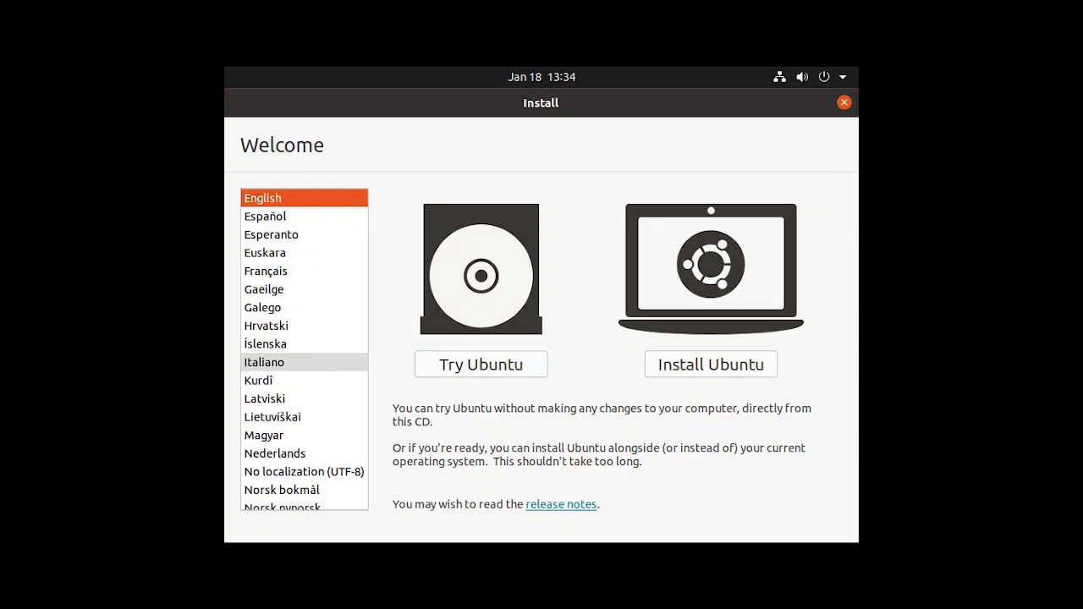
pyautogui.click(704, 369)
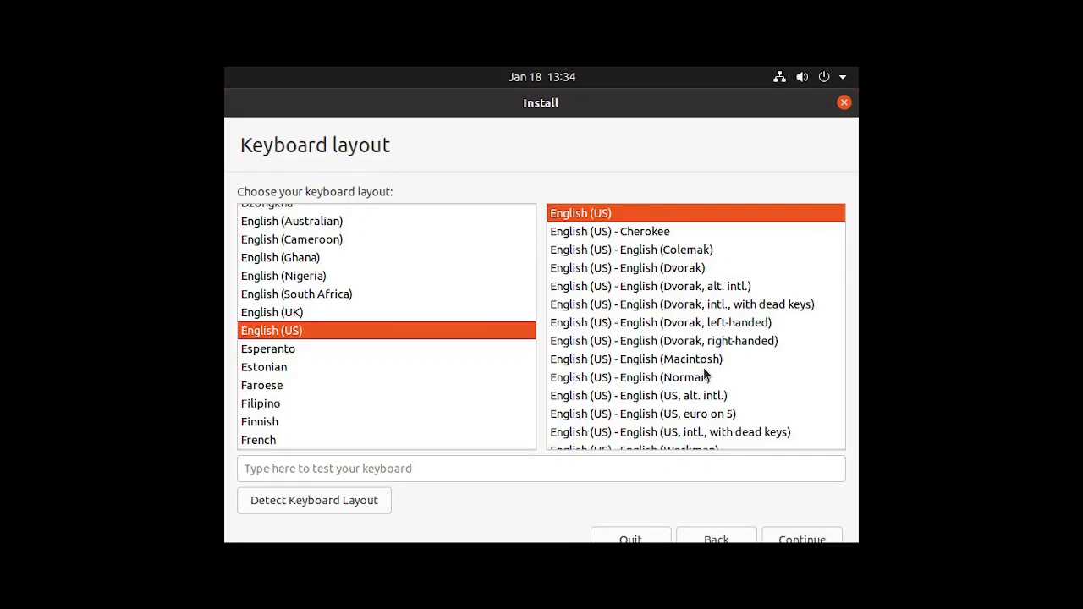
pyautogui.click(812, 544)
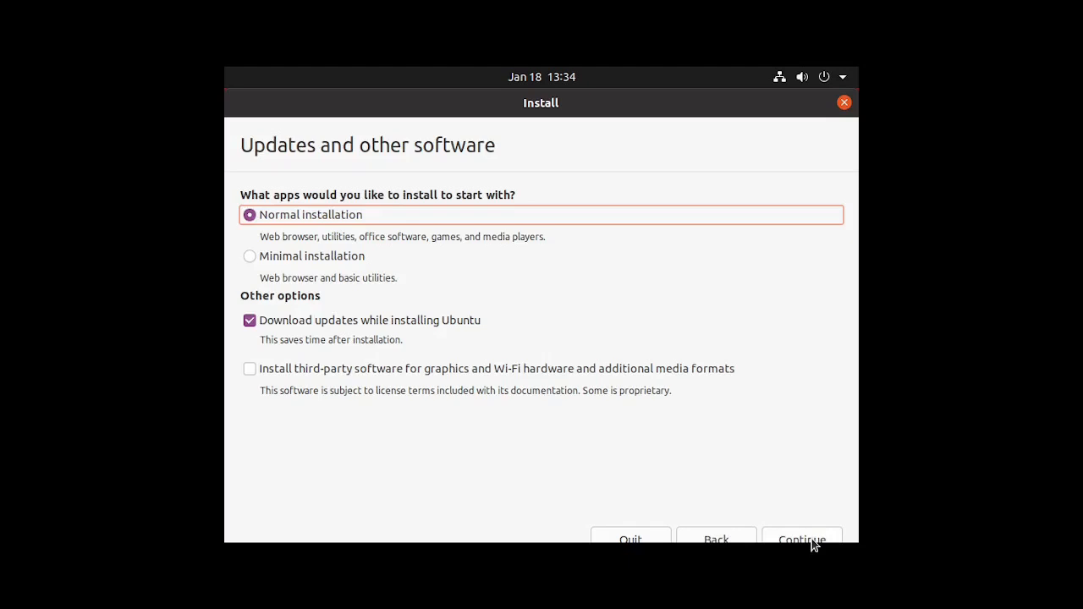
# Step: Choose the minimal installation and turn off downloading updates while installing Ubuntu
pyautogui.press('Down')
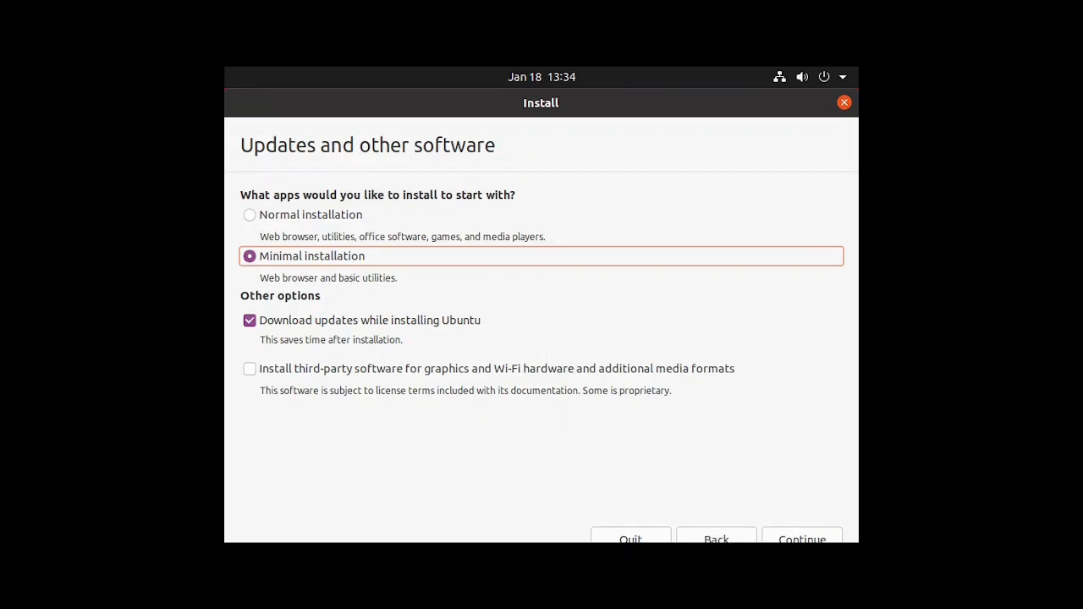
pyautogui.click(251, 321)
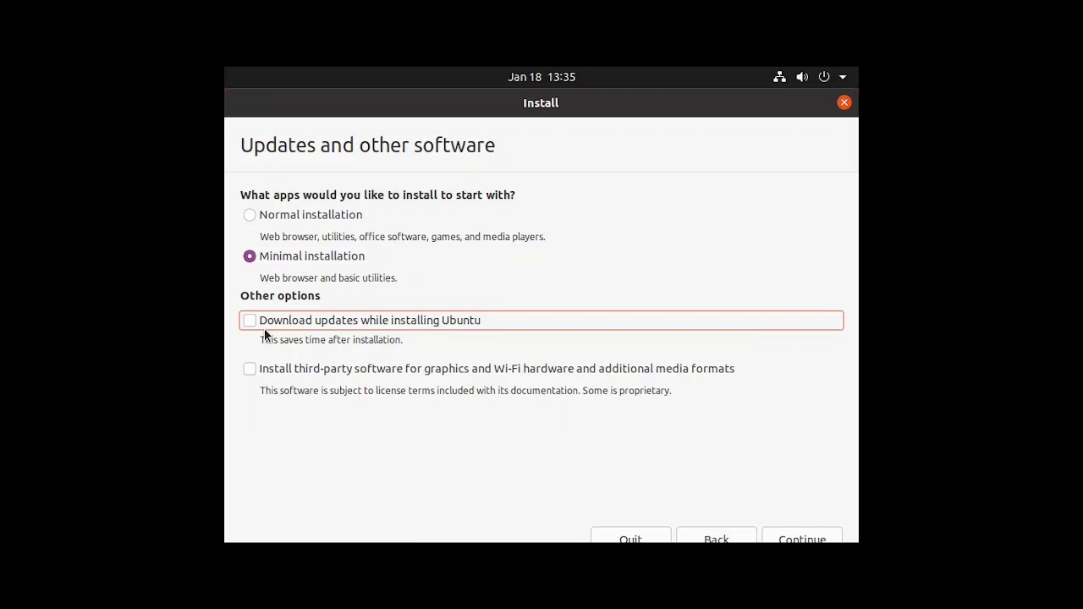
pyautogui.click(799, 538)
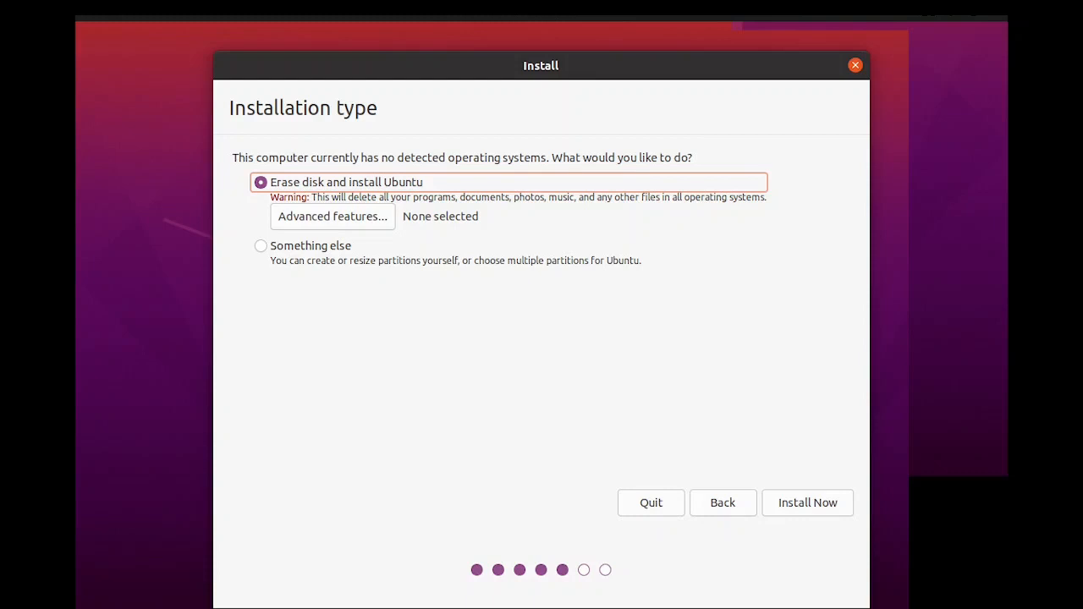
# Step: Choose to erase the disk and install Ubuntu, and approve writing the partition changes to disk
pyautogui.click(261, 246)
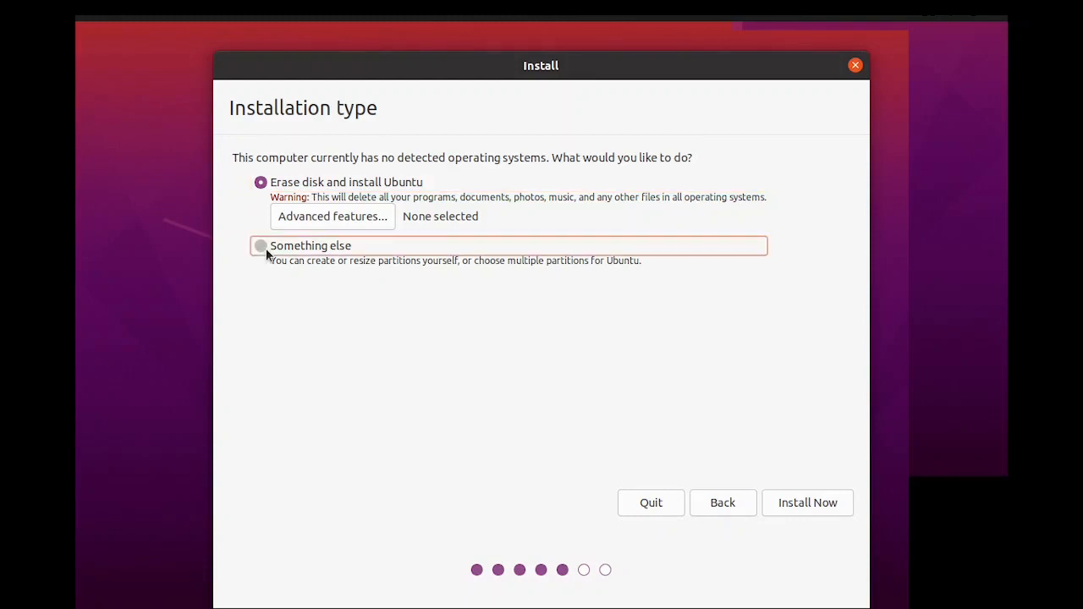
pyautogui.click(262, 183)
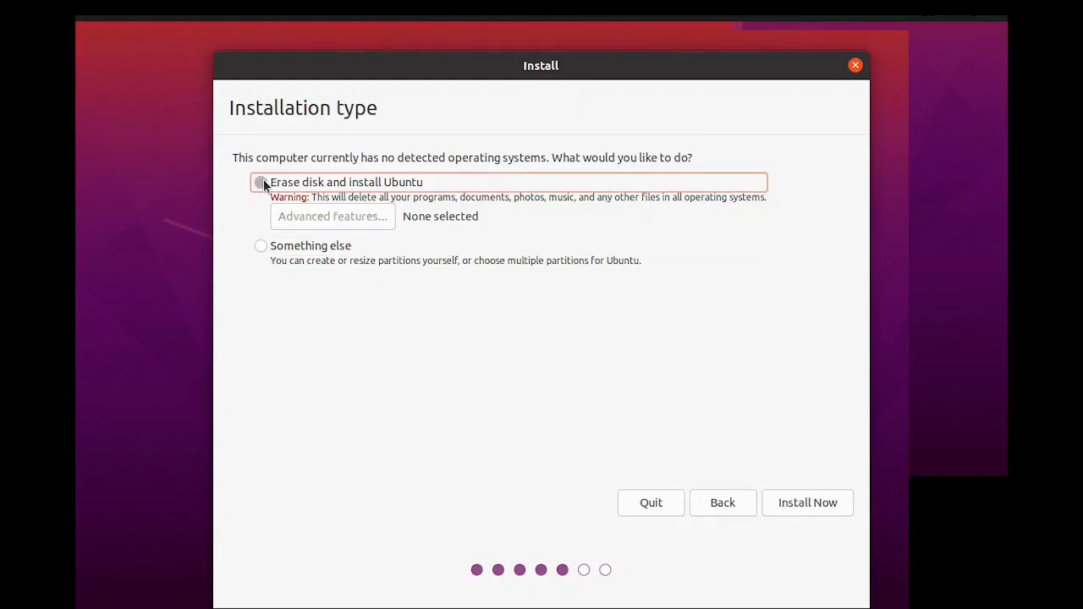
pyautogui.click(269, 251)
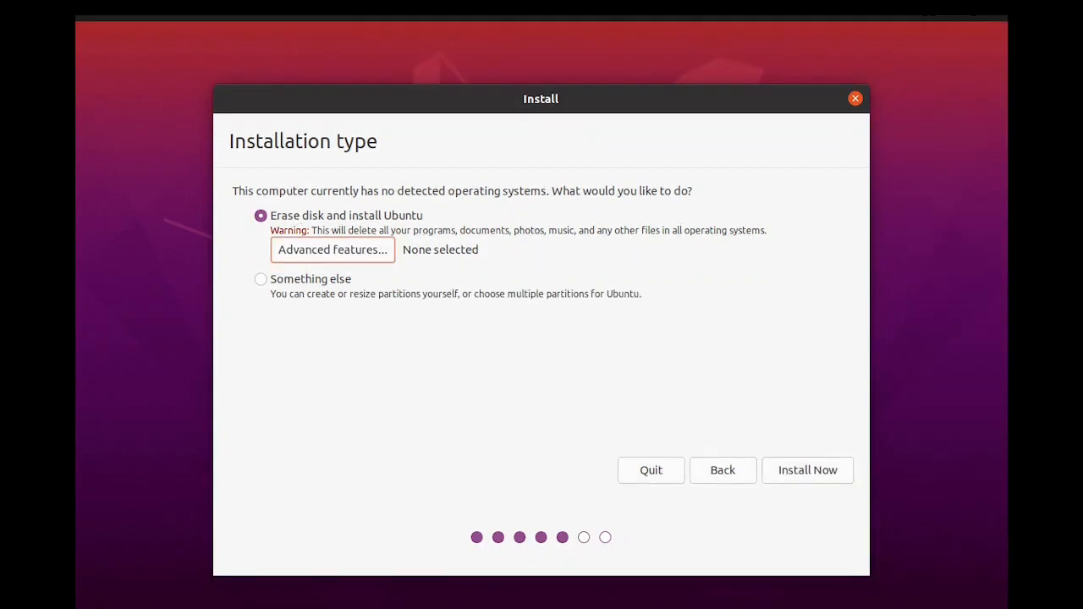
pyautogui.click(399, 213)
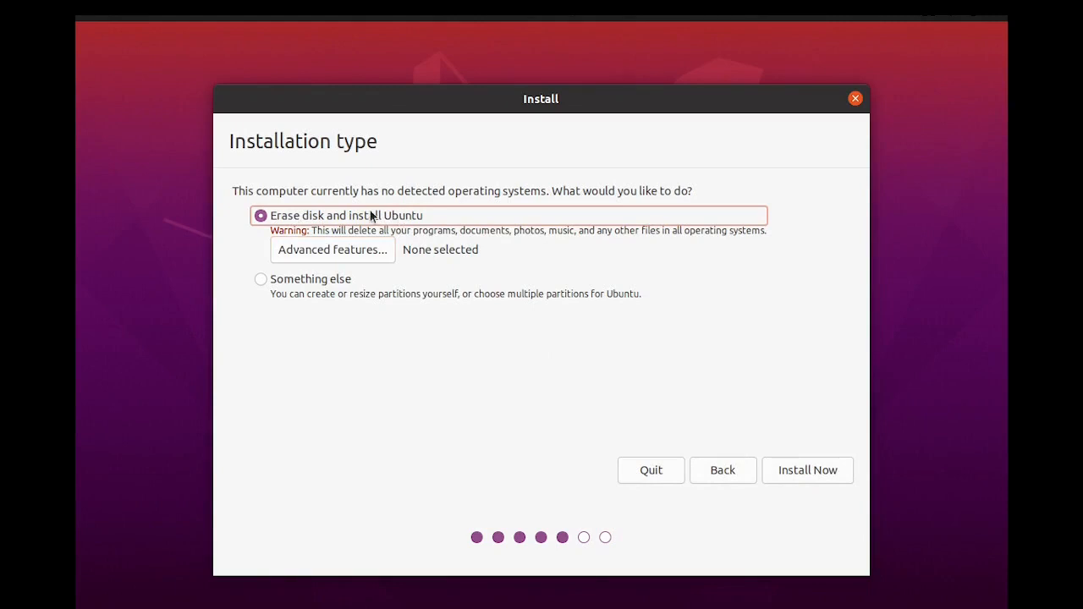
pyautogui.click(814, 471)
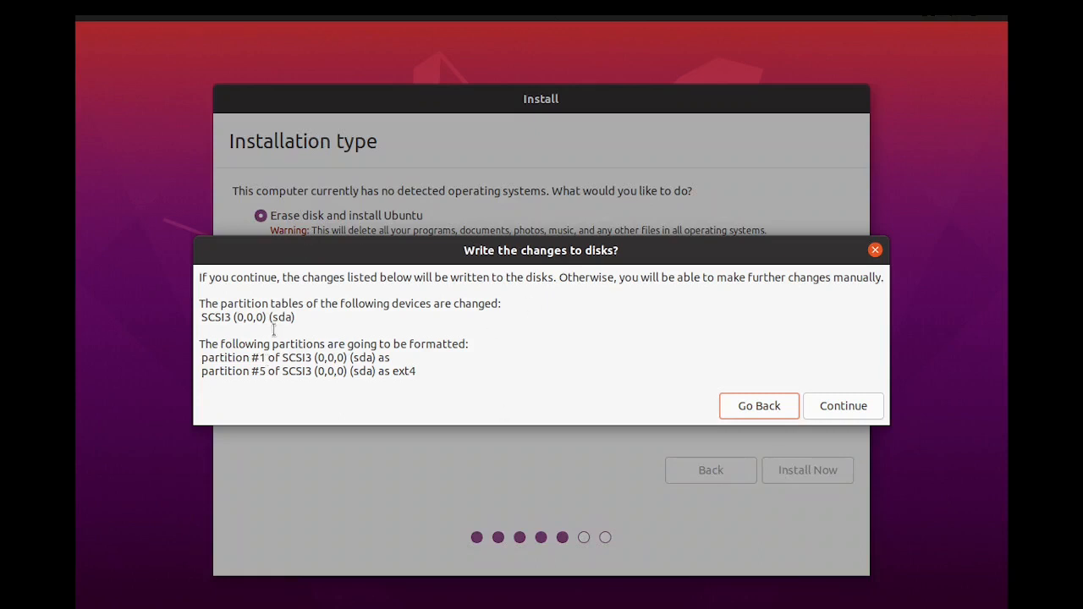
pyautogui.click(851, 404)
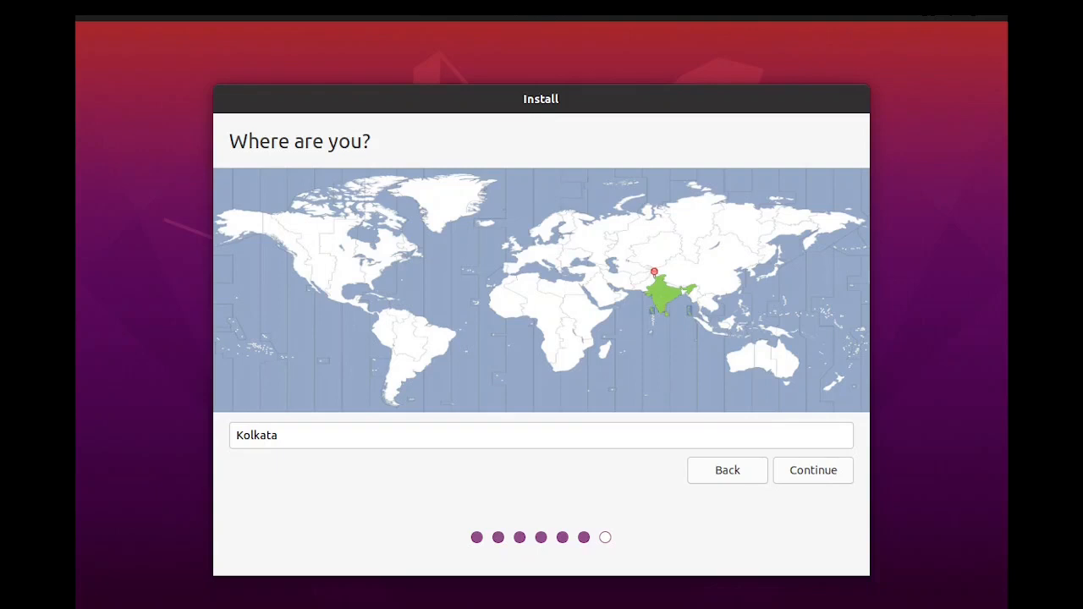
# Step: Accept Kolkata as the location and enter dream as the name for the new account
pyautogui.click(820, 468)
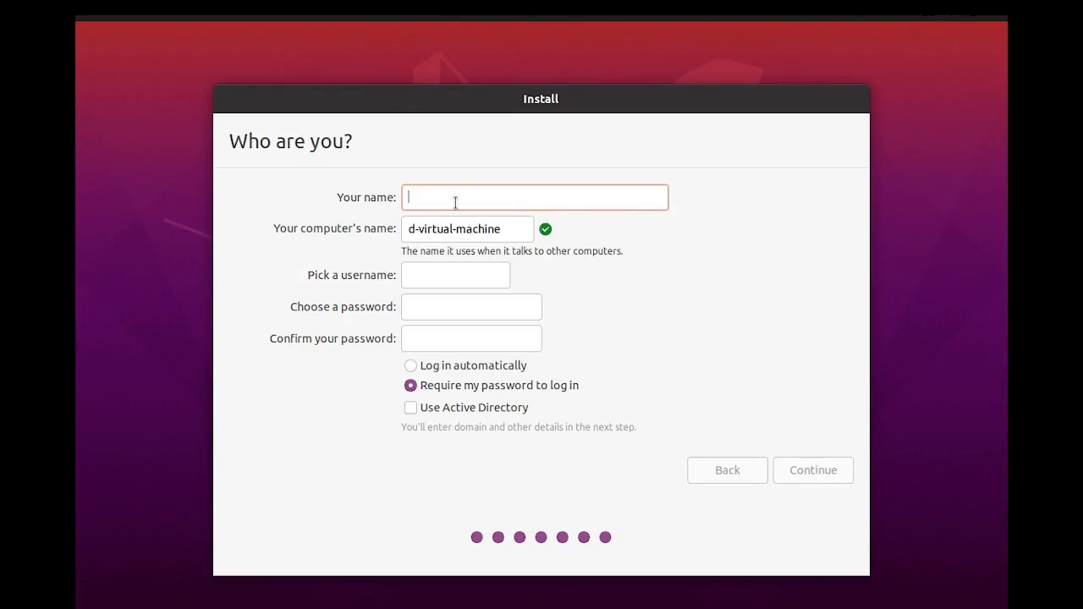
pyautogui.write('dream')
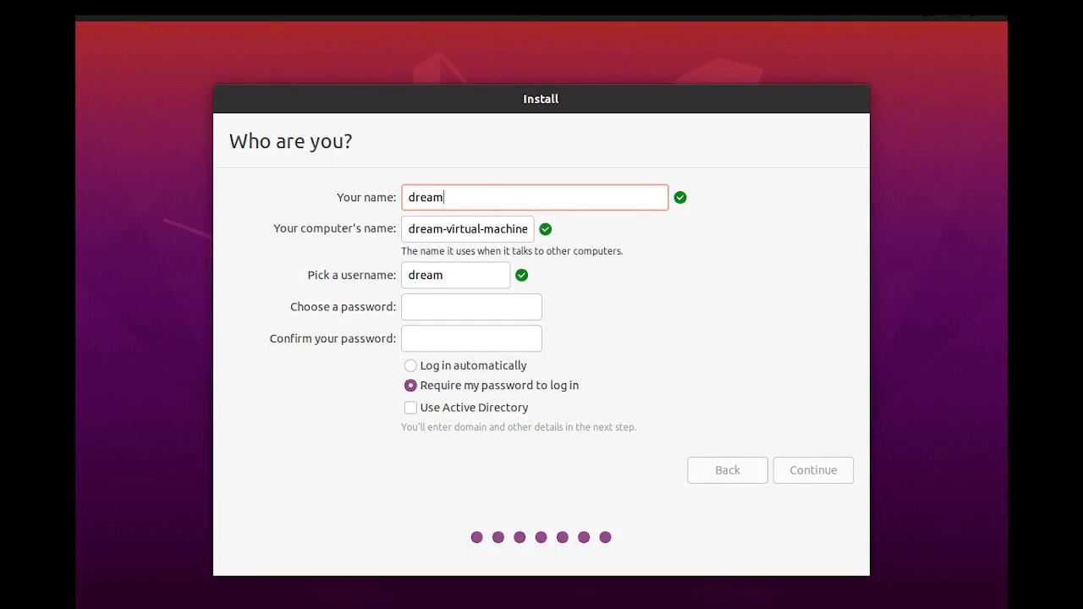
pyautogui.press('Tab')
pyautogui.press('Tab')
pyautogui.press('Tab')
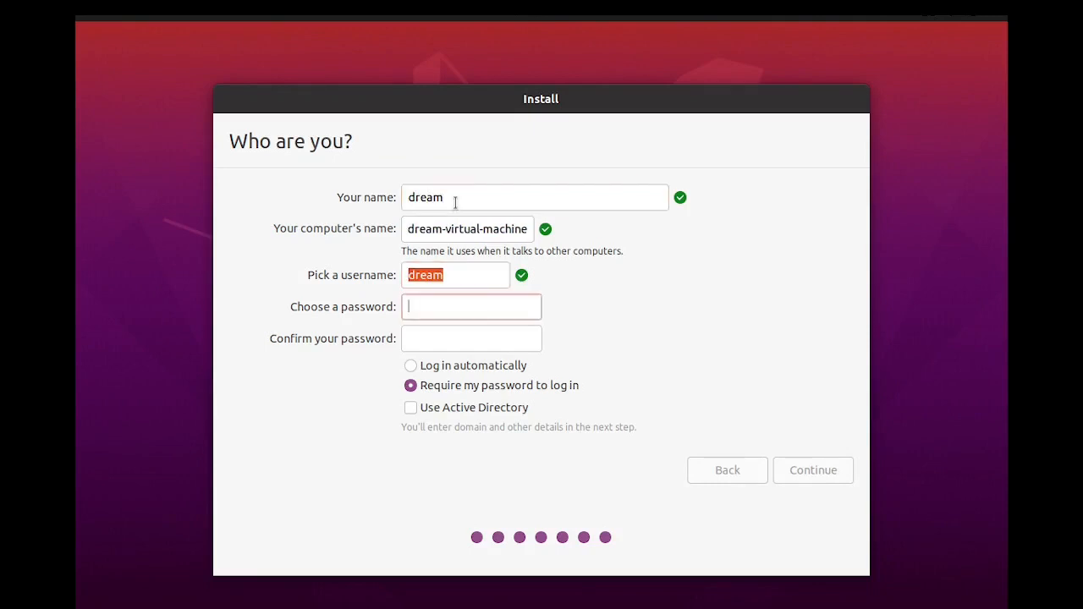
# Step: Enter and confirm the account password, and proceed with the installation
pyautogui.write('********')
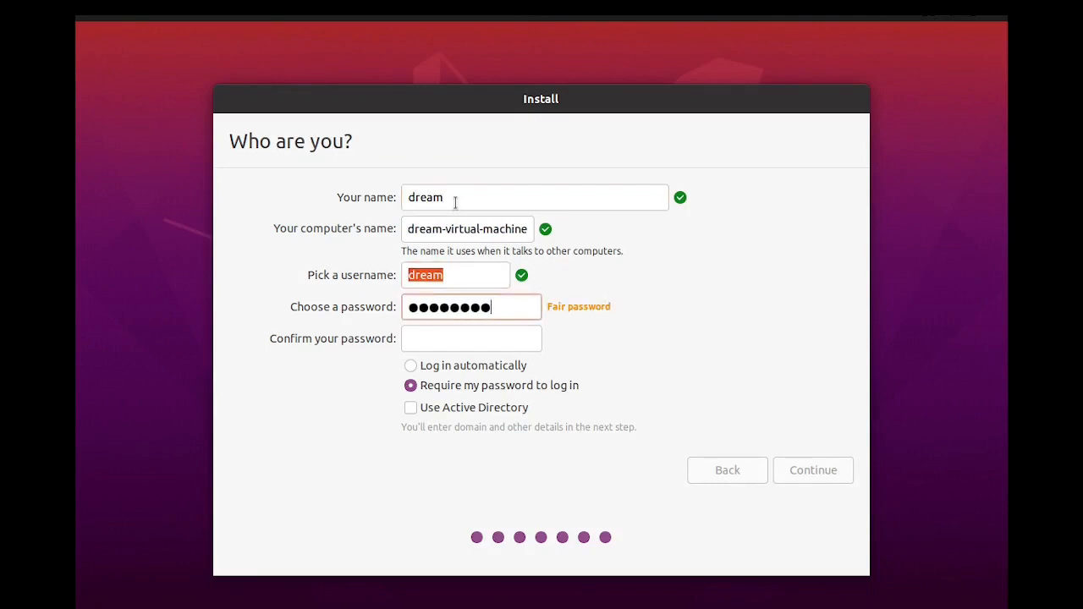
pyautogui.press('Tab')
pyautogui.write('********')
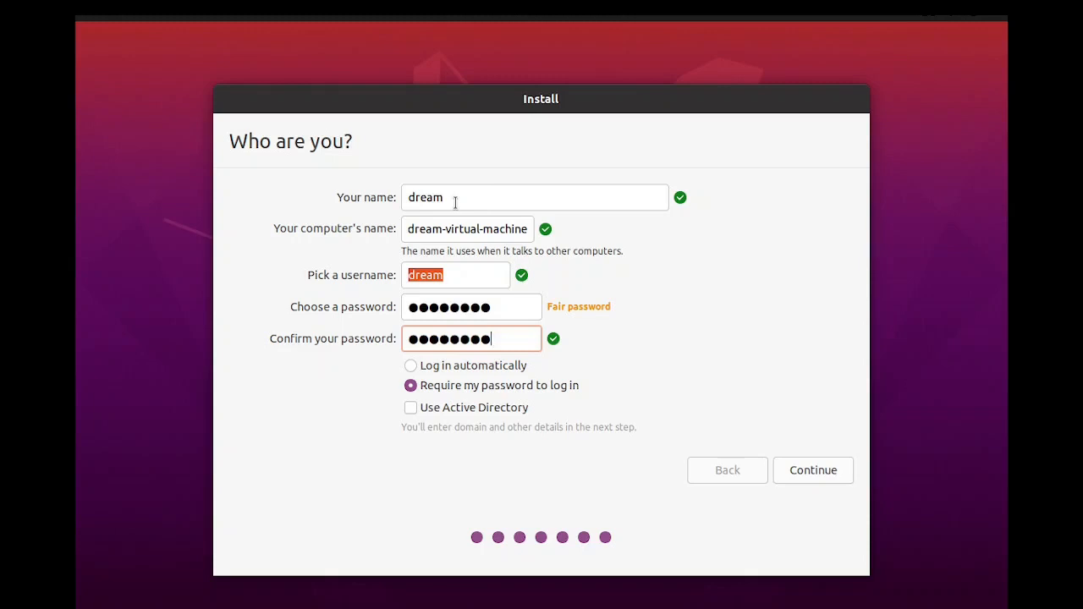
pyautogui.click(833, 474)
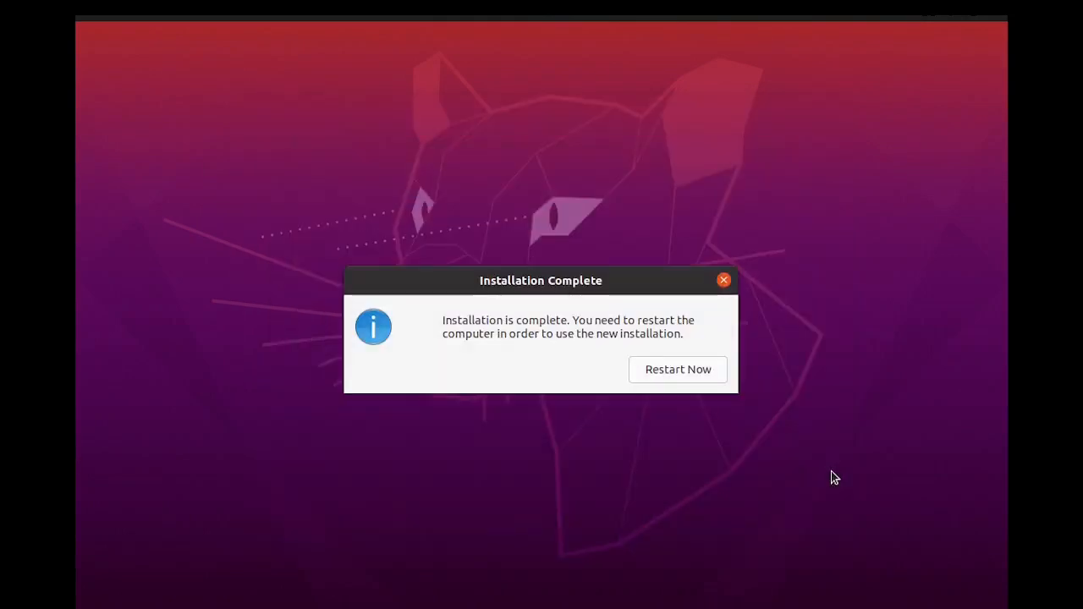
# Step: Restart the computer after the installation and boot the Ubuntu entry from GRUB
pyautogui.click(691, 372)
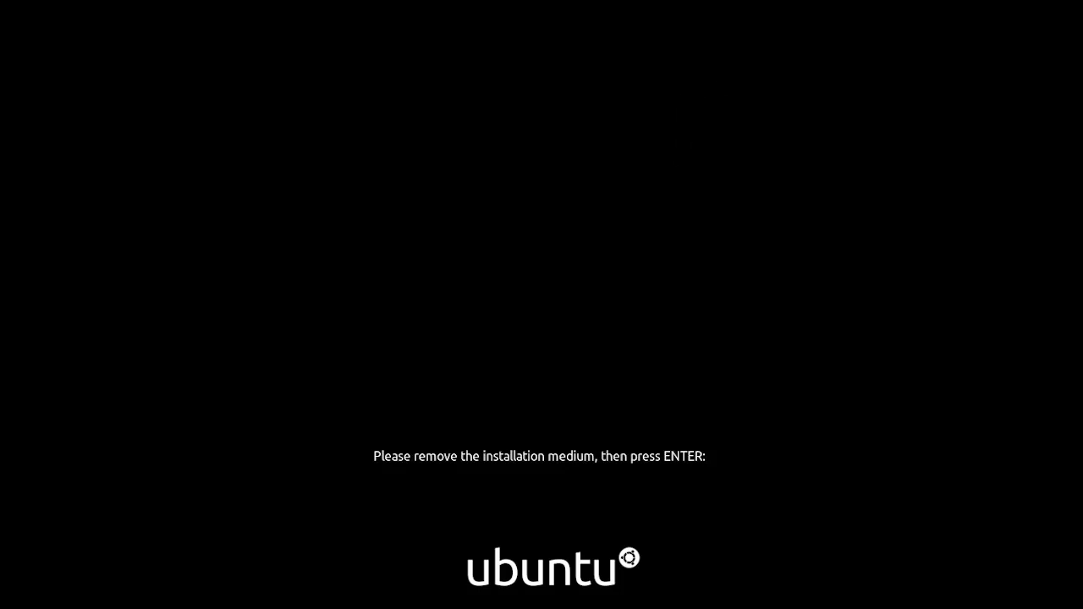
pyautogui.press('Return')
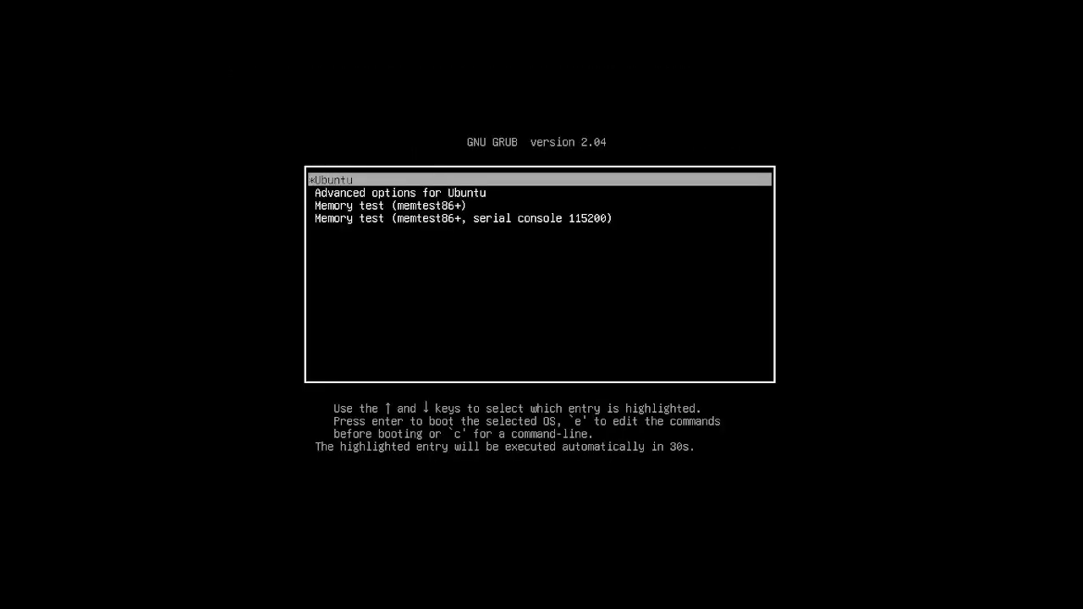
pyautogui.press('Return')
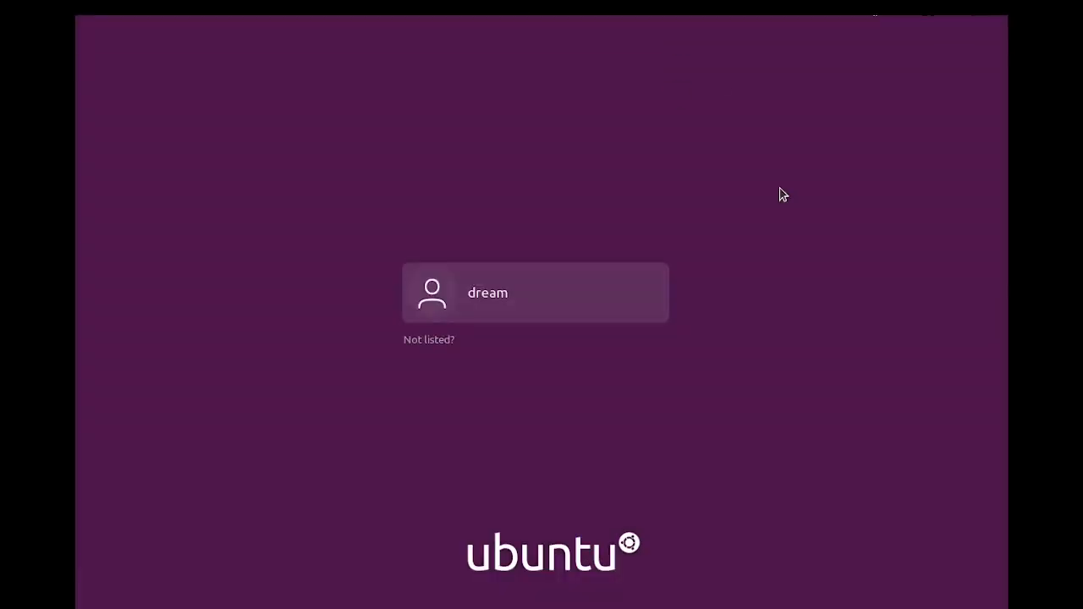
# Step: Log in to the dream account with the account password
pyautogui.click(533, 275)
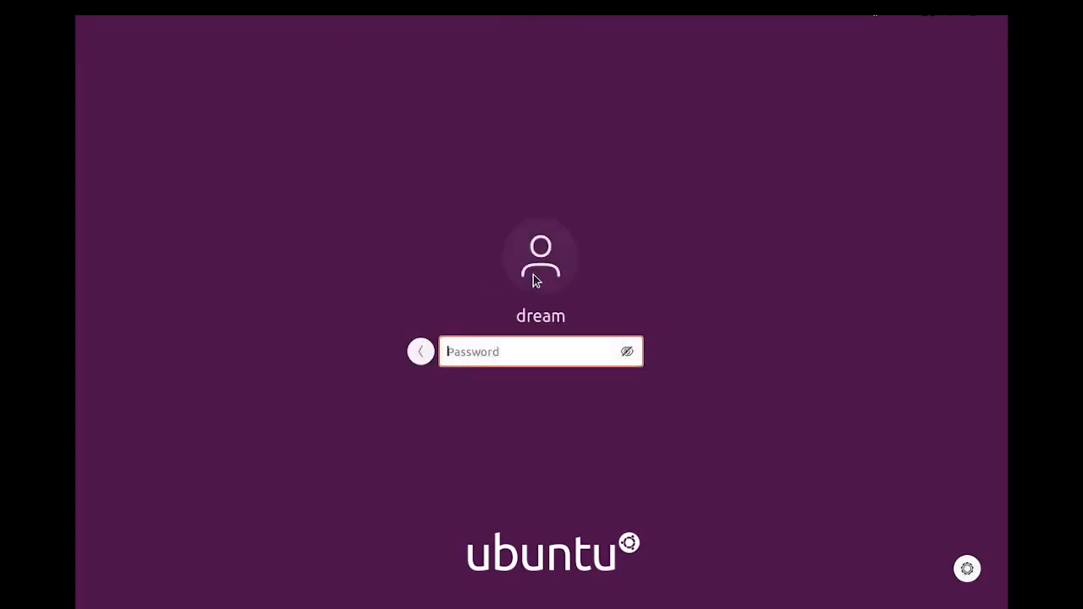
pyautogui.write('••••••••••')
pyautogui.press('Return')
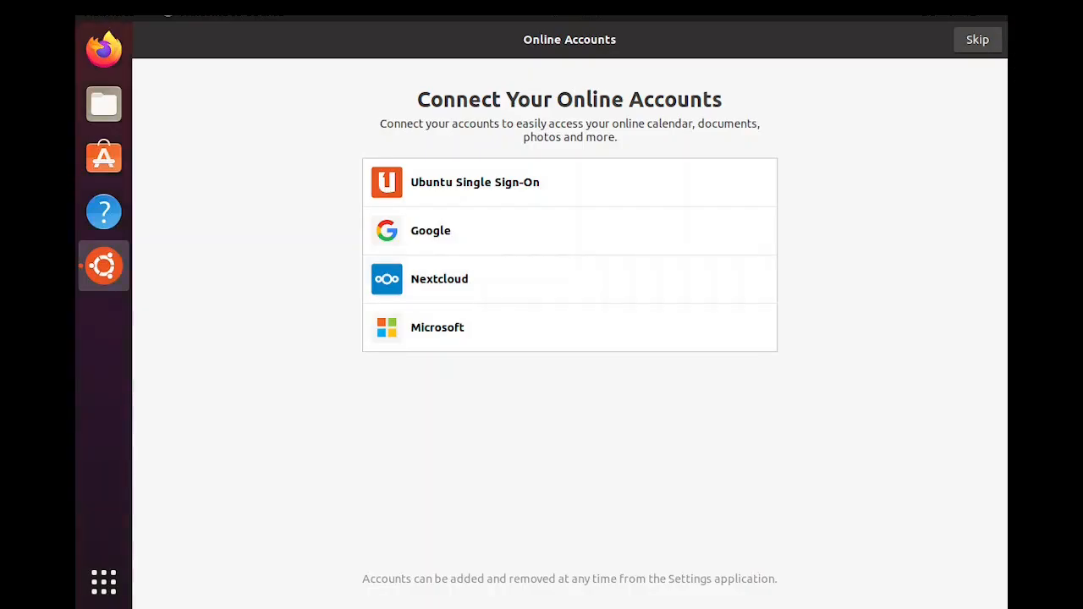
# Step: Finish the first-run setup, skipping online accounts and keeping system info sending on and Location Services off
pyautogui.click(980, 39)
pyautogui.click(990, 39)
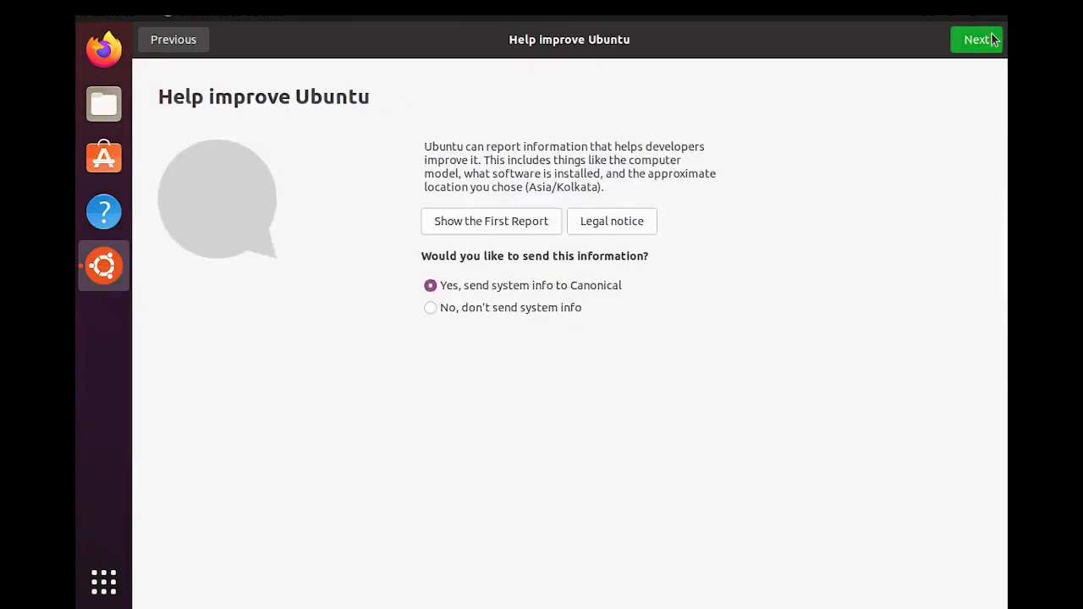
pyautogui.click(991, 40)
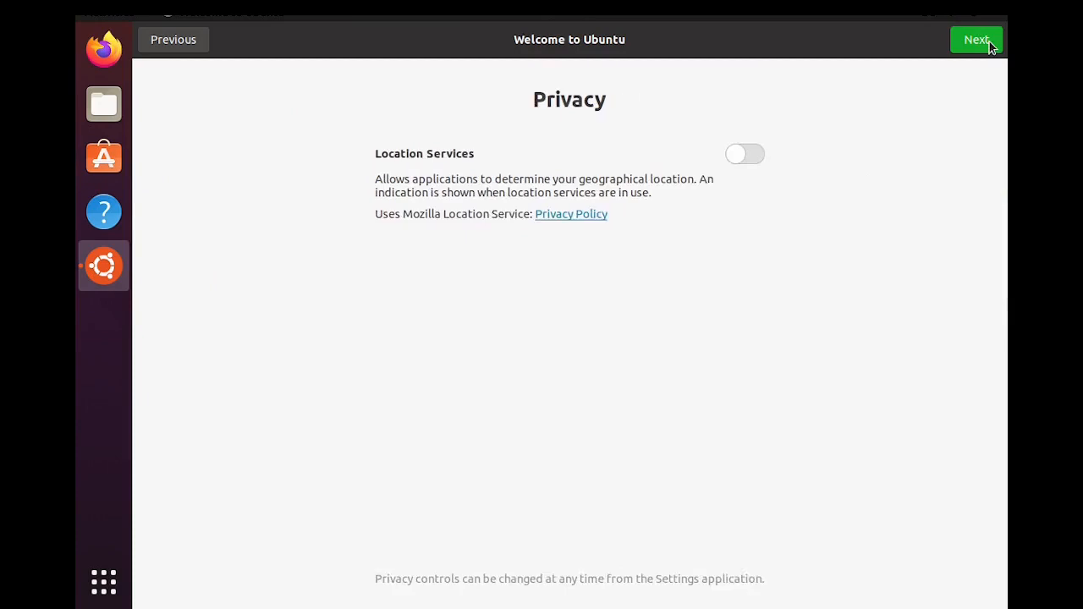
pyautogui.click(989, 42)
pyautogui.click(987, 41)
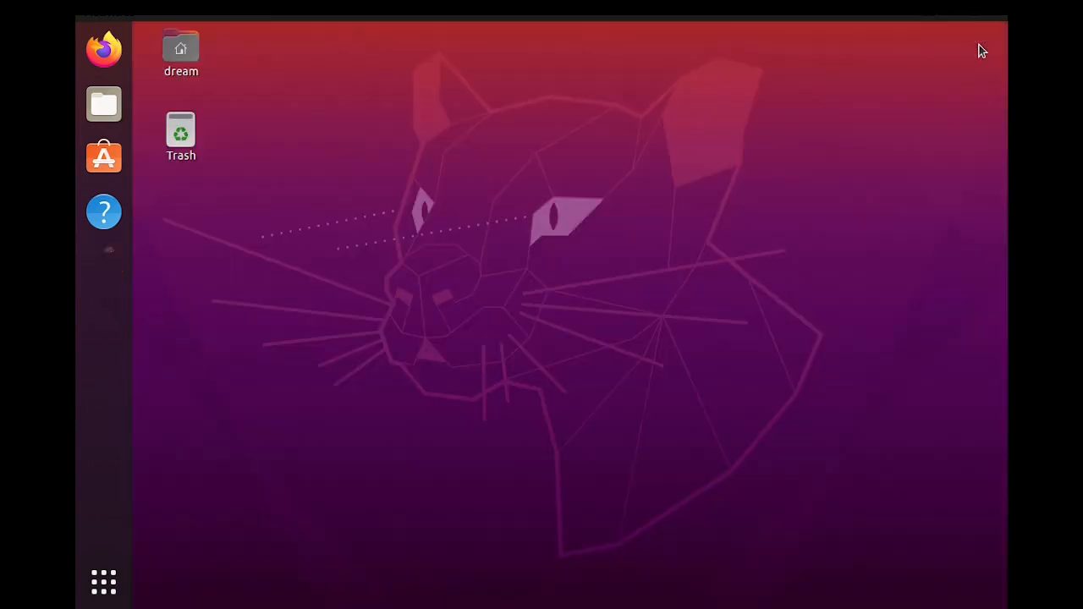